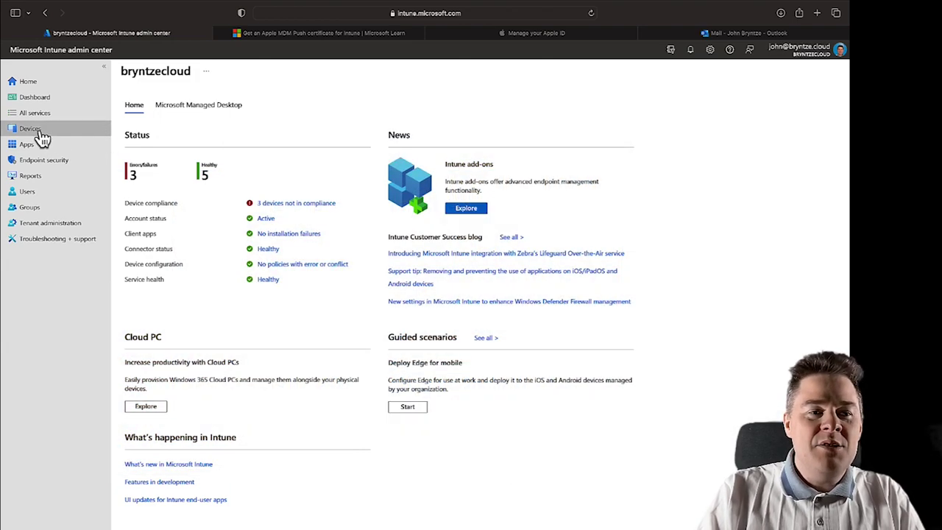
Step: Open the Devices section from the Intune left navigation
left_click(41, 134)
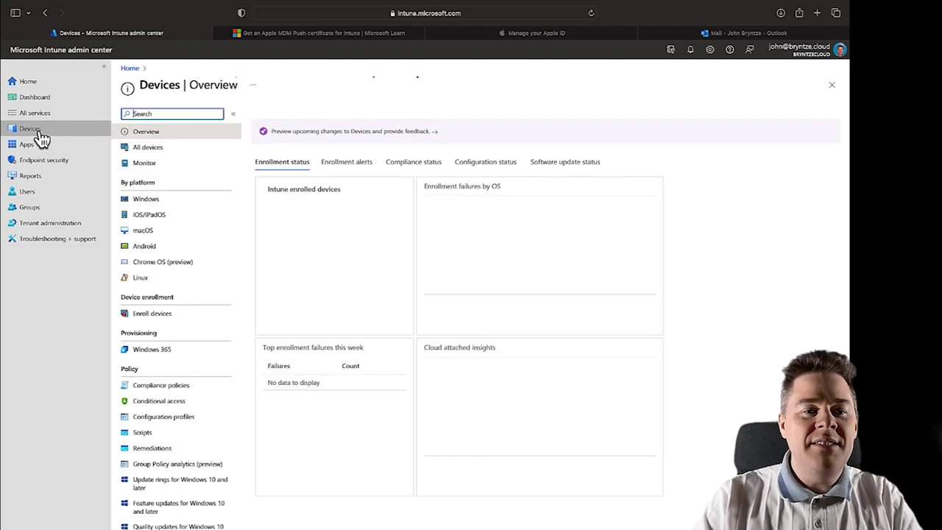
Step: Go to Devices > macOS and open the macOS enrollment page
left_click(147, 232)
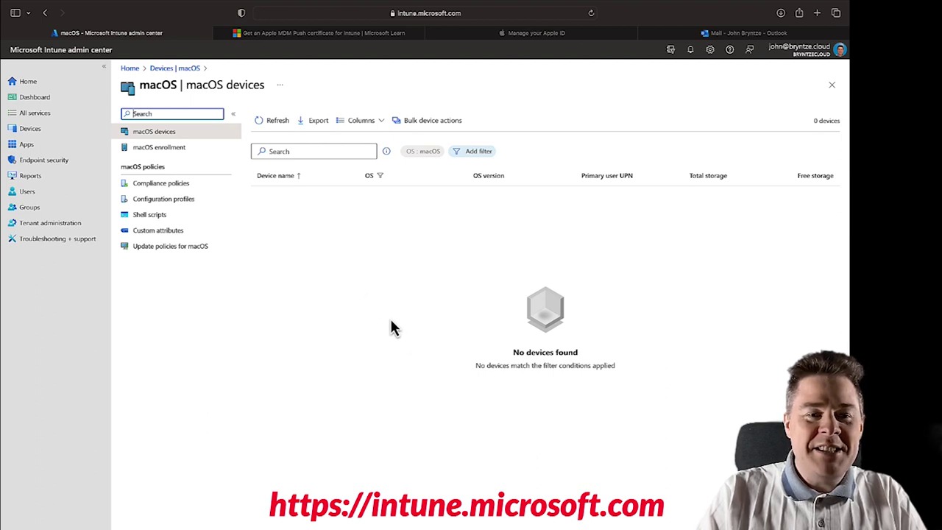
left_click(159, 148)
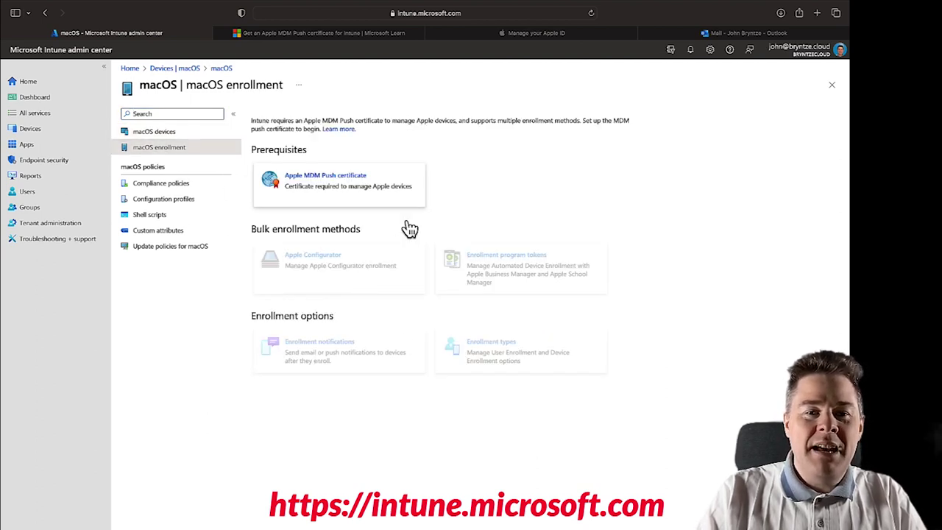
Step: Open the Apple MDM Push certificate pane and skim the Microsoft-to-Apple data-sharing article
left_click(318, 193)
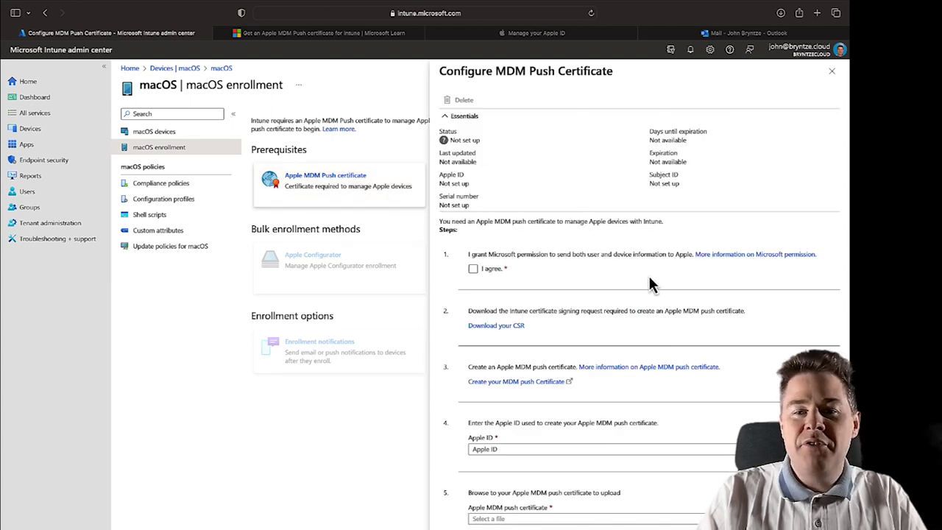
left_click(727, 265)
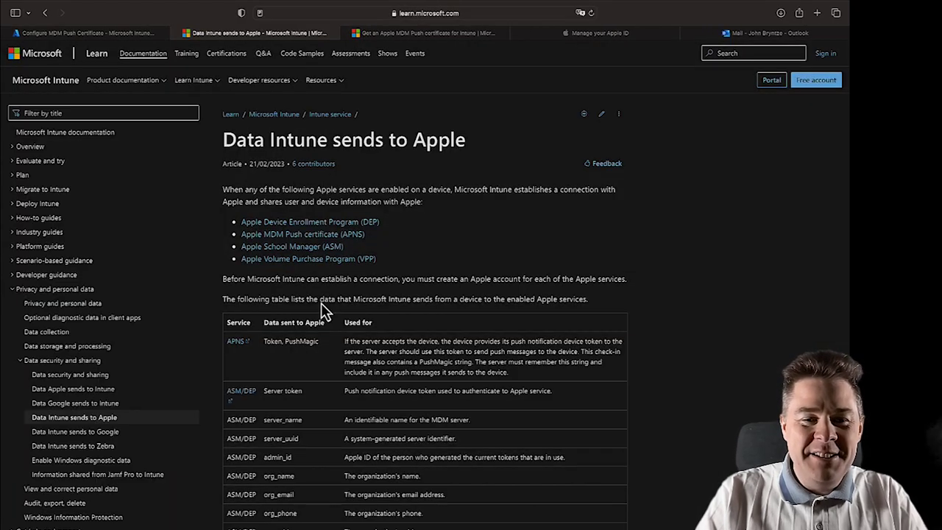
scroll(353, 352, "down", 10)
scroll(353, 352, "up", 10)
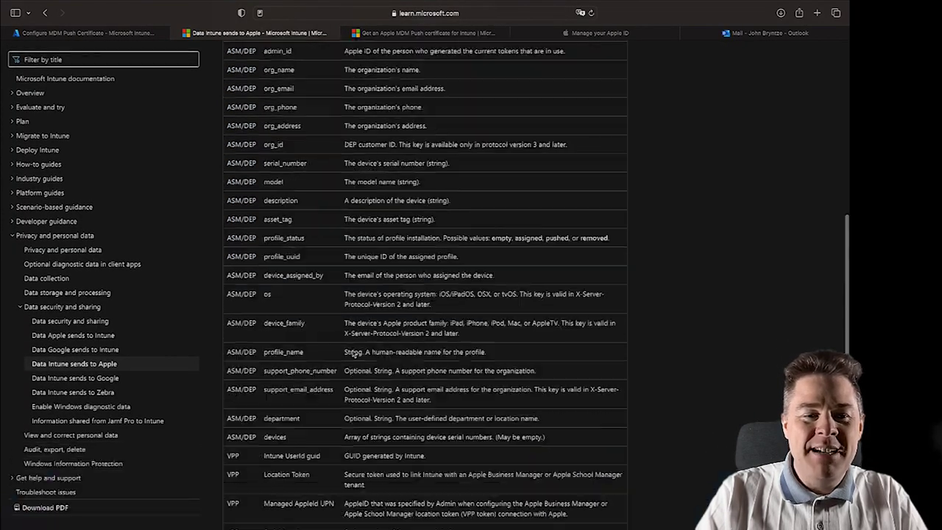
left_click(99, 35)
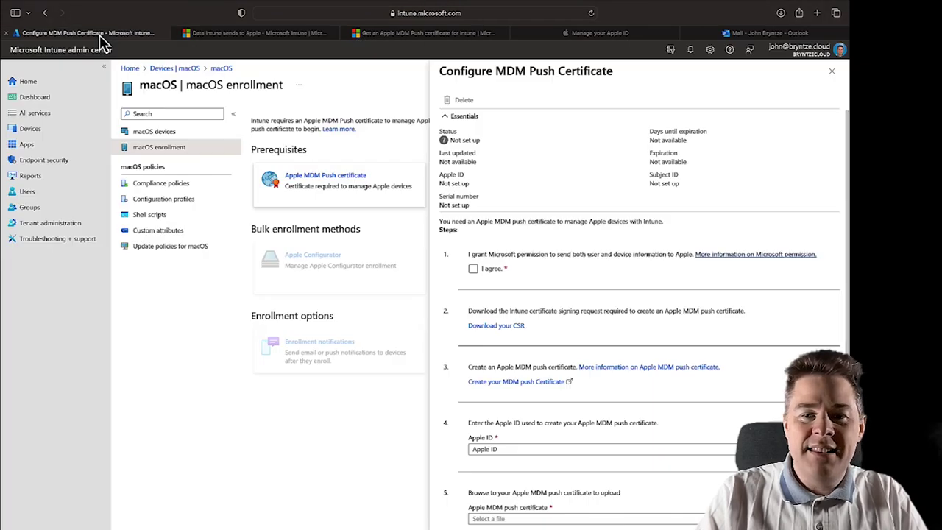
Step: Agree to share data with Apple and download the Intune CSR, allowing the download
left_click(473, 269)
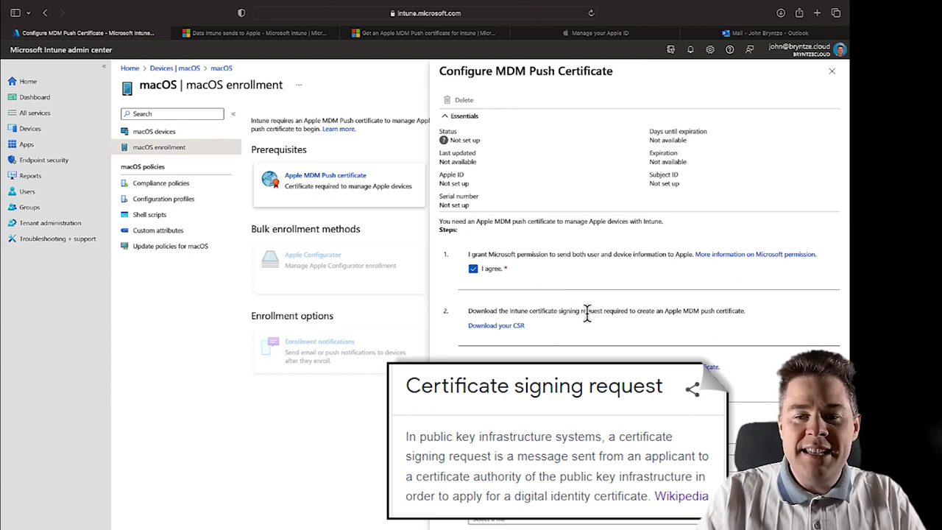
left_click(504, 331)
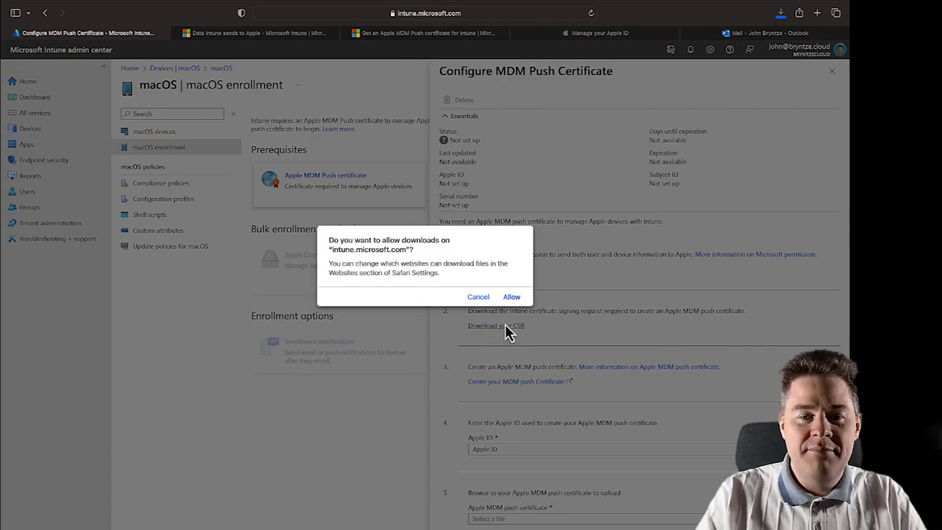
left_click(515, 298)
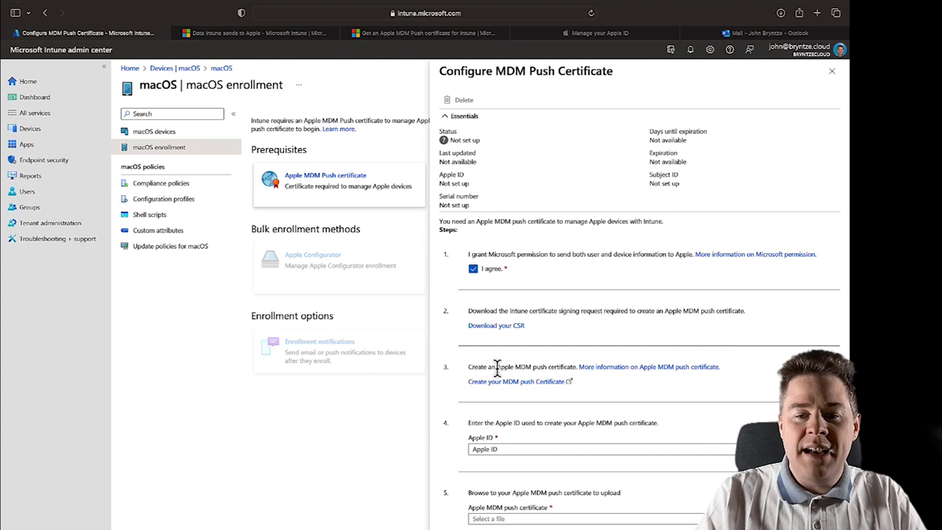
Step: Follow the 'Create your MDM push Certificate' link to Apple's sign-in page
left_click_drag(497, 368, 562, 369)
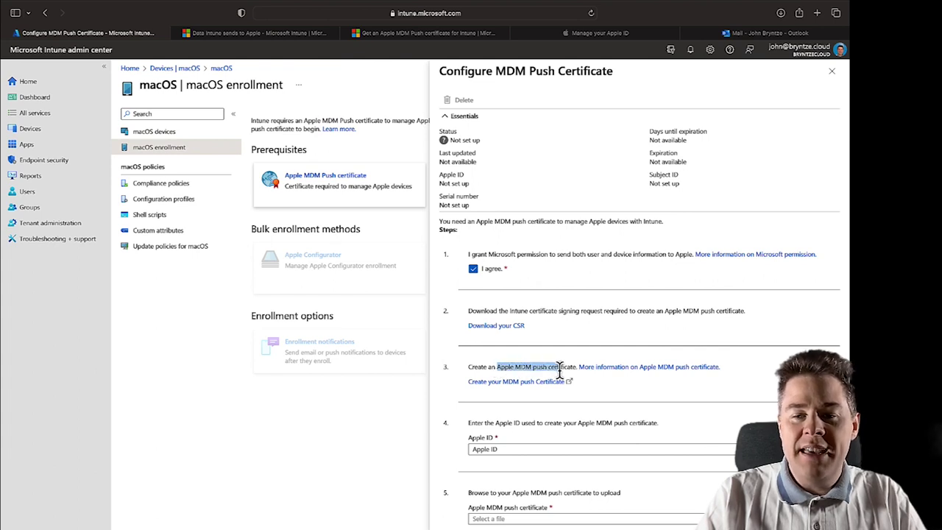
left_click(612, 388)
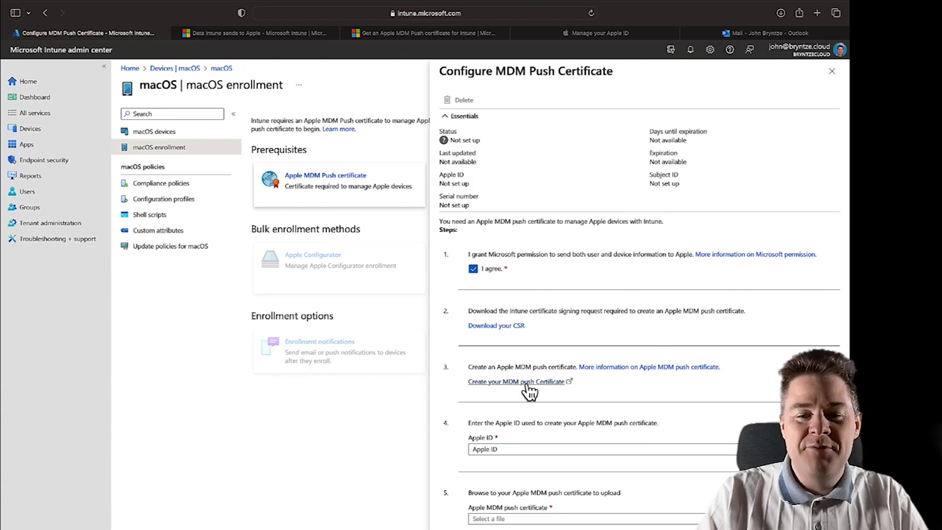
left_click(528, 388)
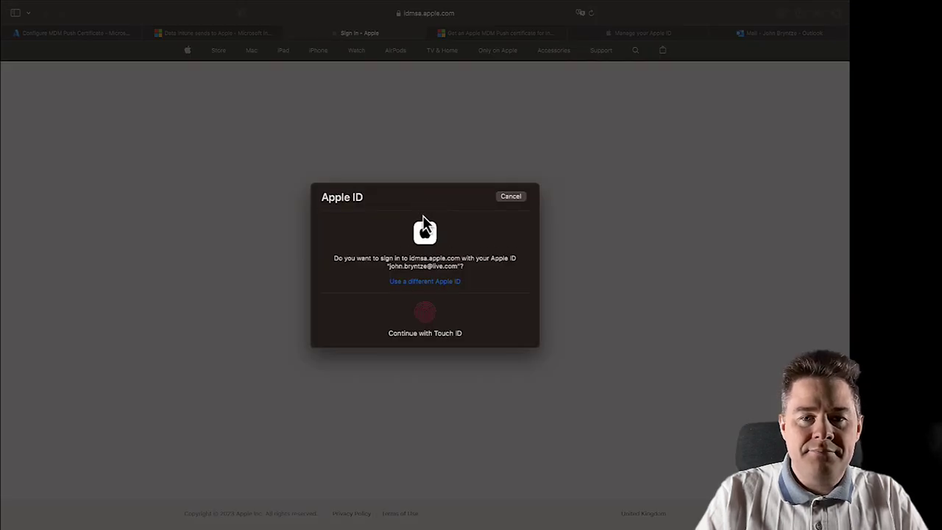
Step: Sign in with a different Apple ID, entering its address with Remember me on, then its password
left_click(415, 287)
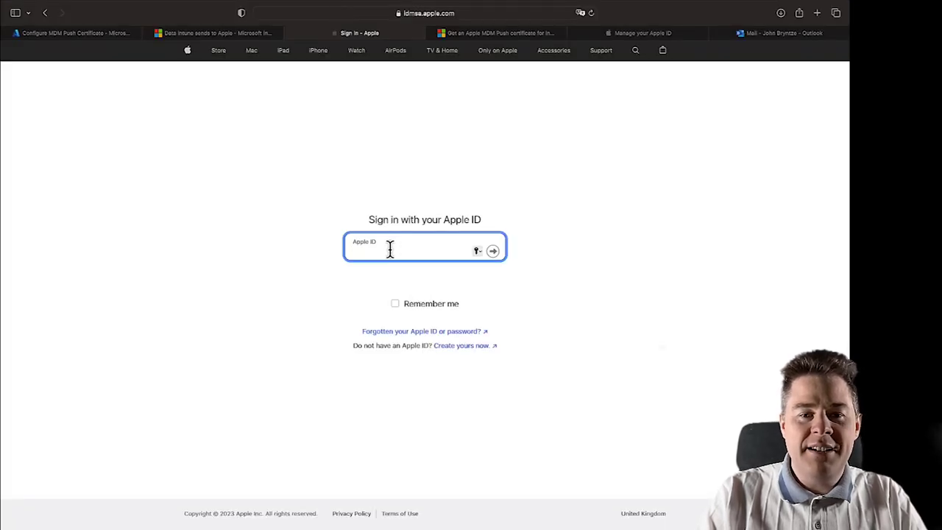
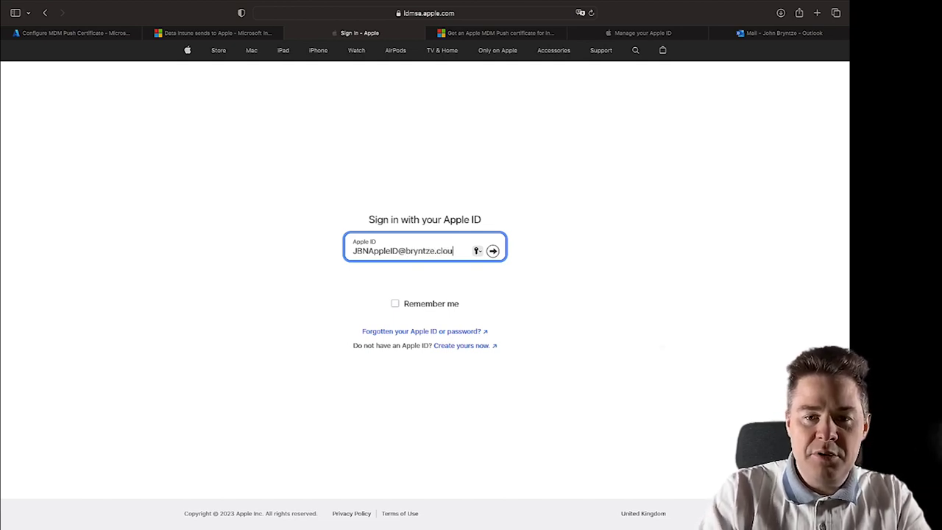
left_click(396, 305)
left_click(494, 254)
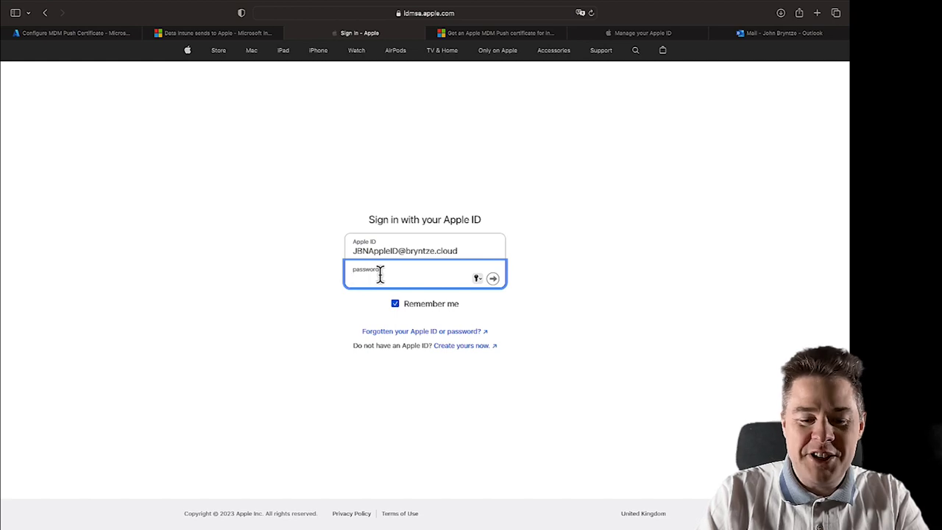
type("•••••")
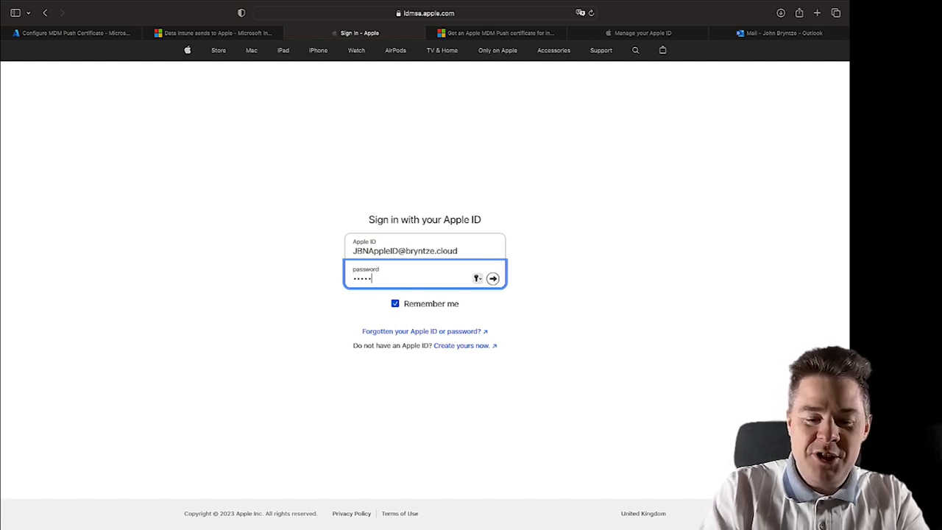
type("••••••")
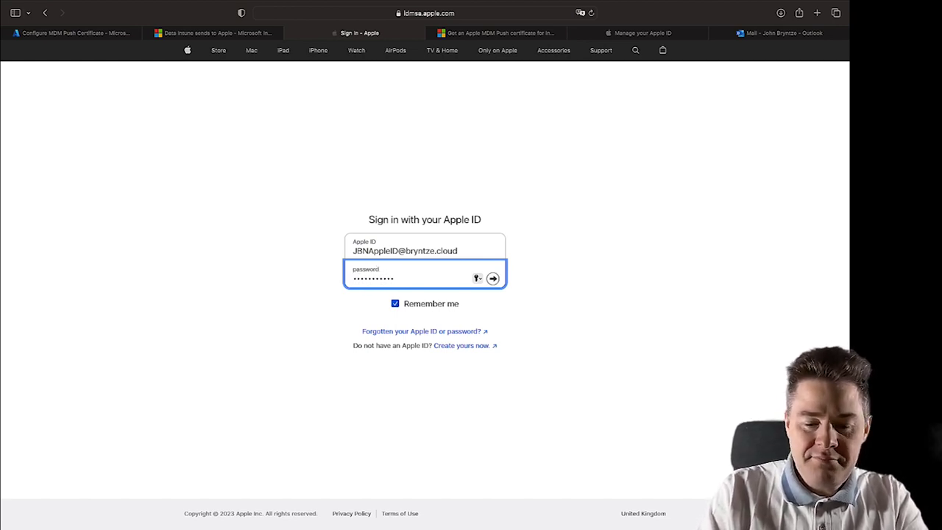
type("••••••")
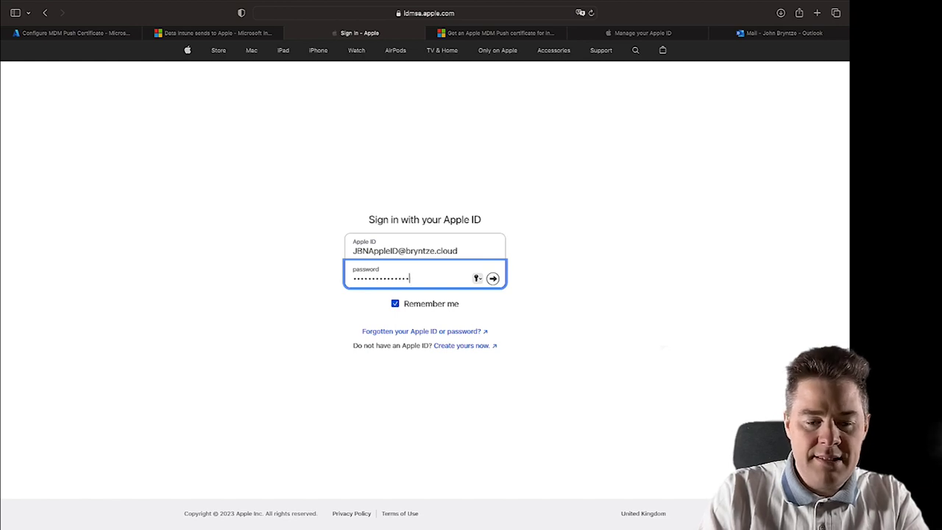
Step: Complete sign-in with the six-digit two-factor code and decline saving the password
left_click(493, 279)
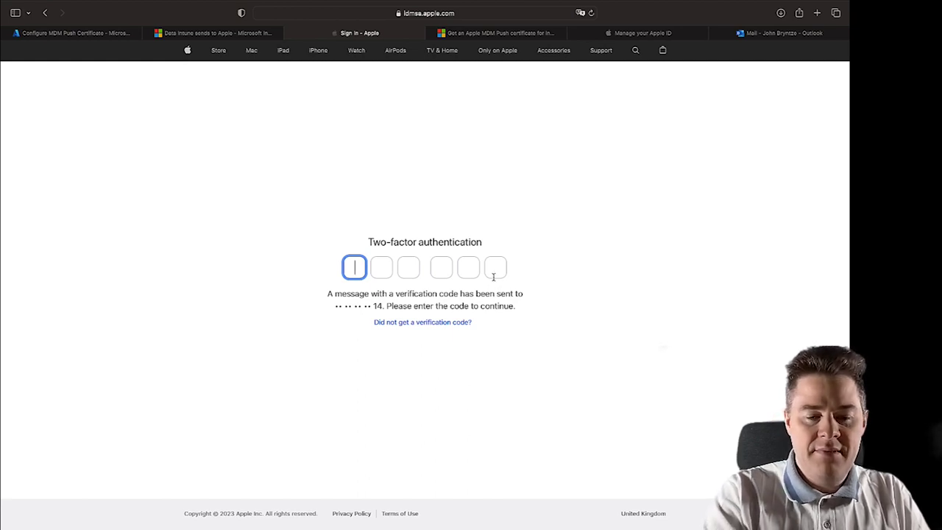
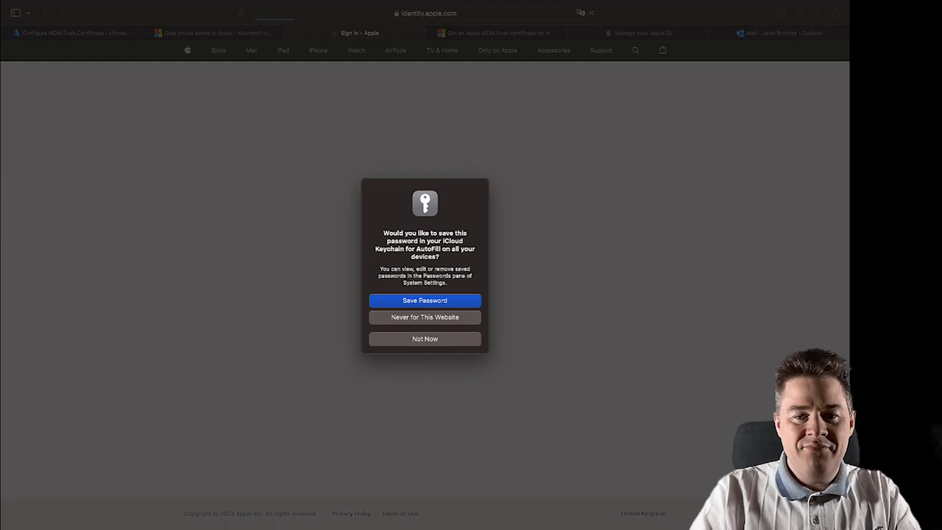
left_click(436, 341)
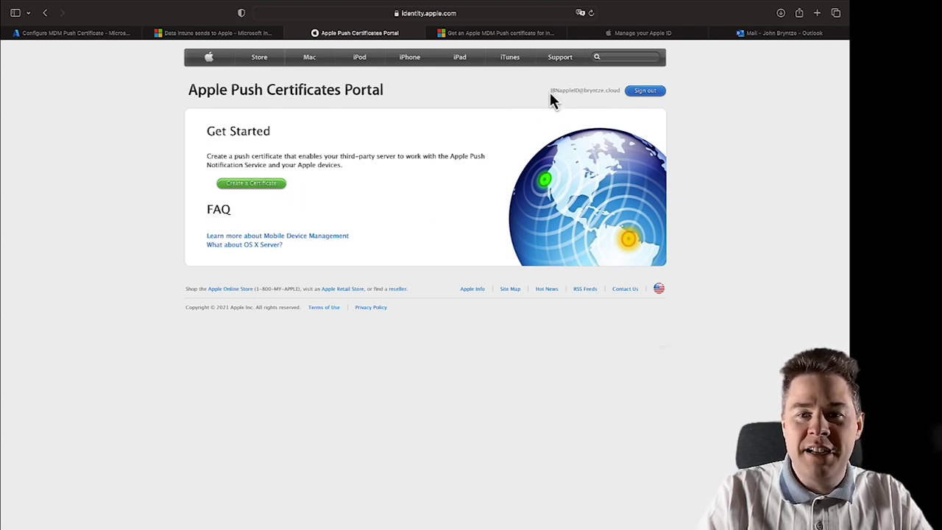
Step: Start a new certificate and accept the Apple Push Certificates Portal Terms of Use
left_click_drag(550, 92, 611, 96)
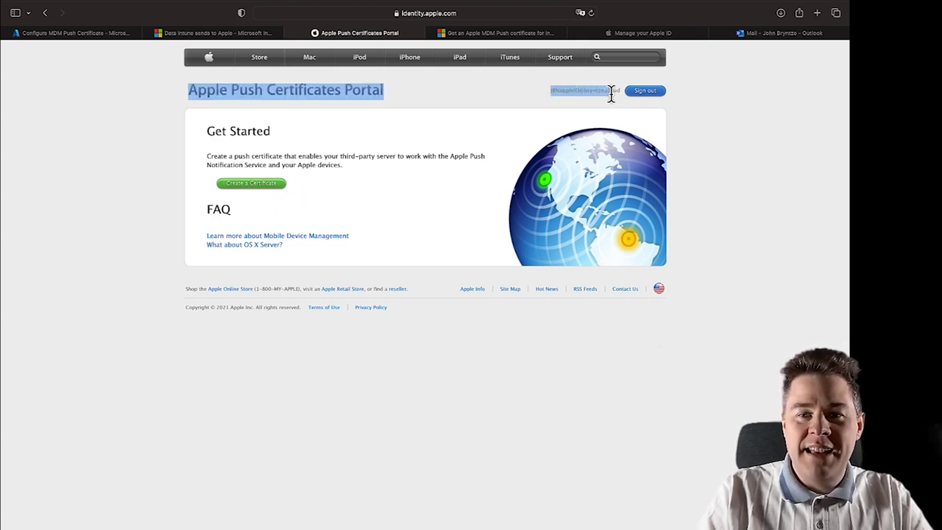
left_click(382, 146)
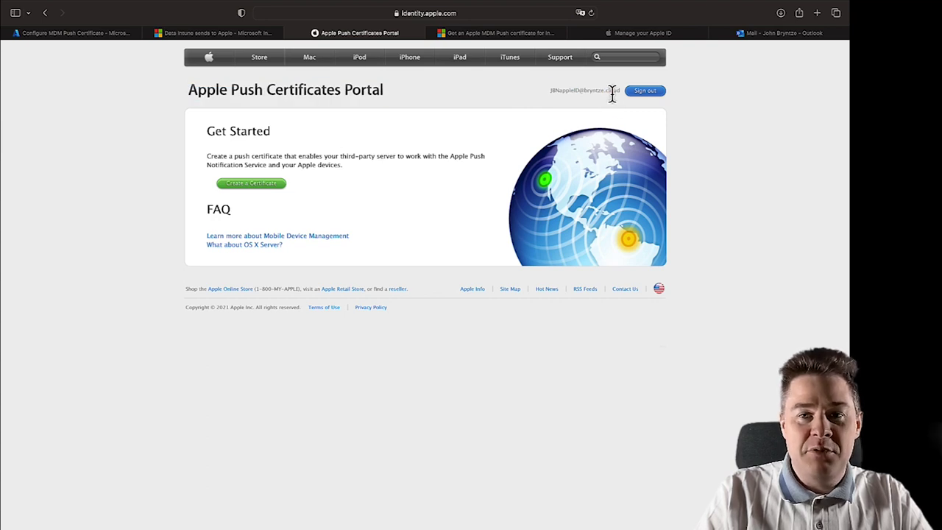
left_click(251, 185)
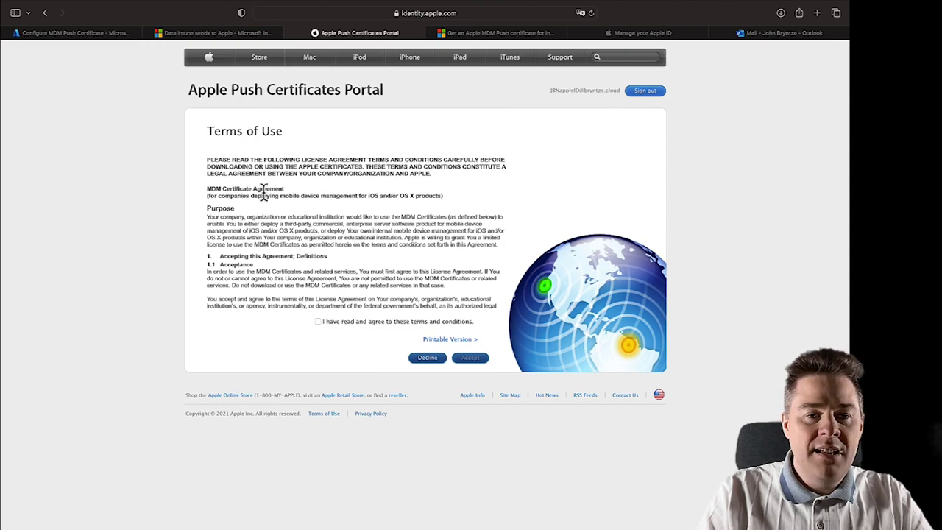
scroll(309, 273, "down", 3)
scroll(309, 271, "down", 15)
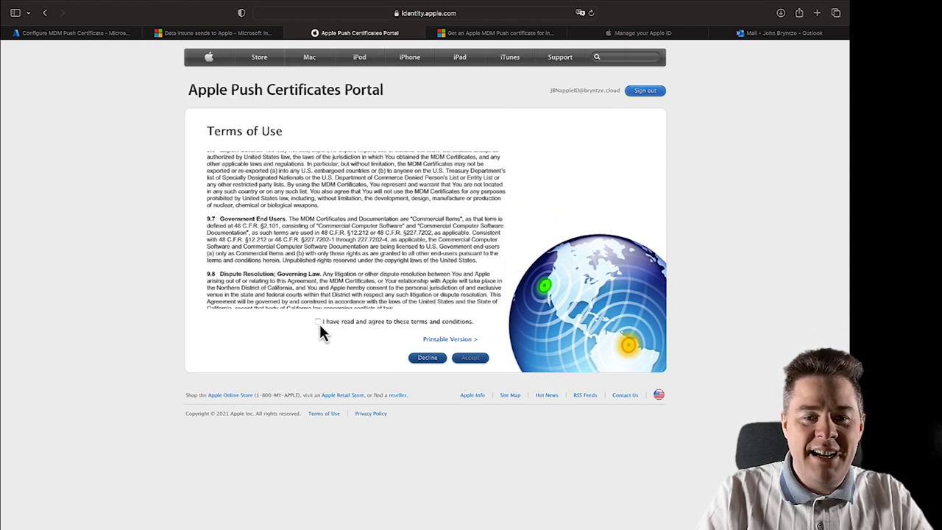
left_click(318, 322)
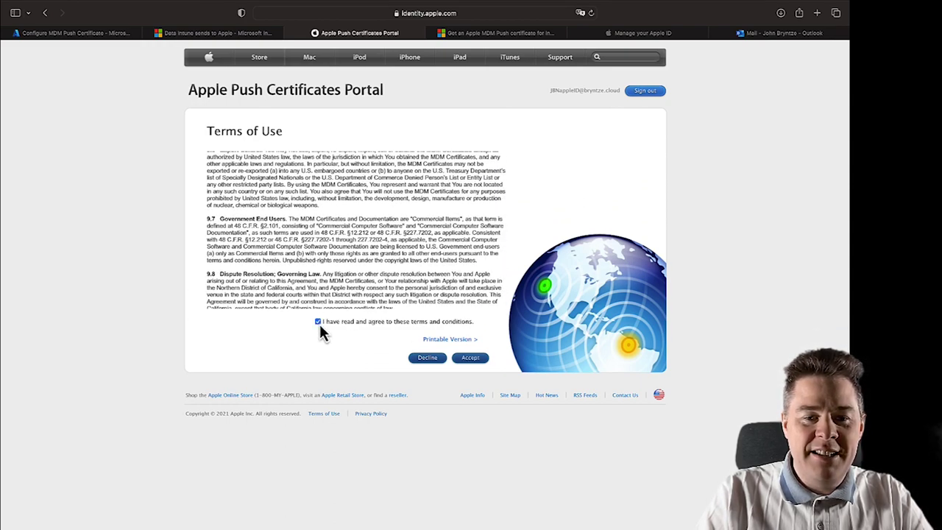
left_click(470, 358)
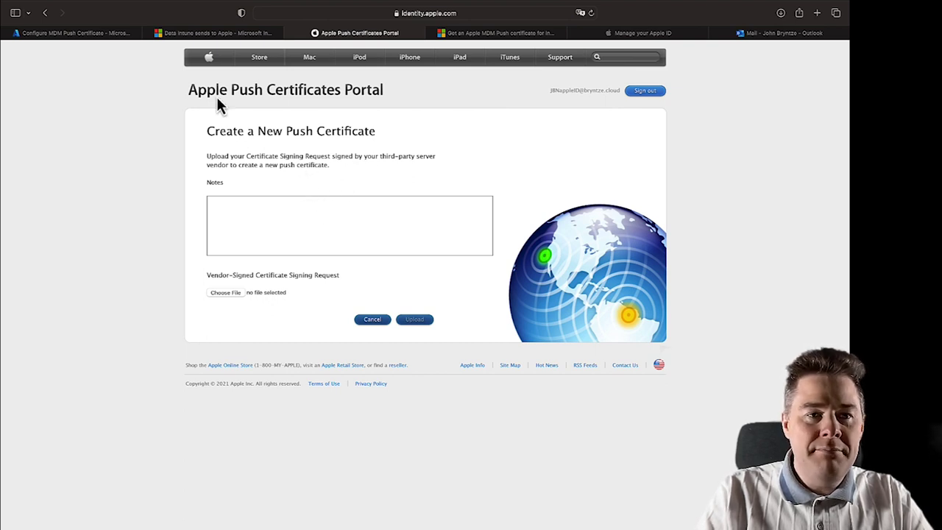
Step: Attach IntuneCSR.csr from Downloads to the new push certificate form and upload it
left_click(103, 32)
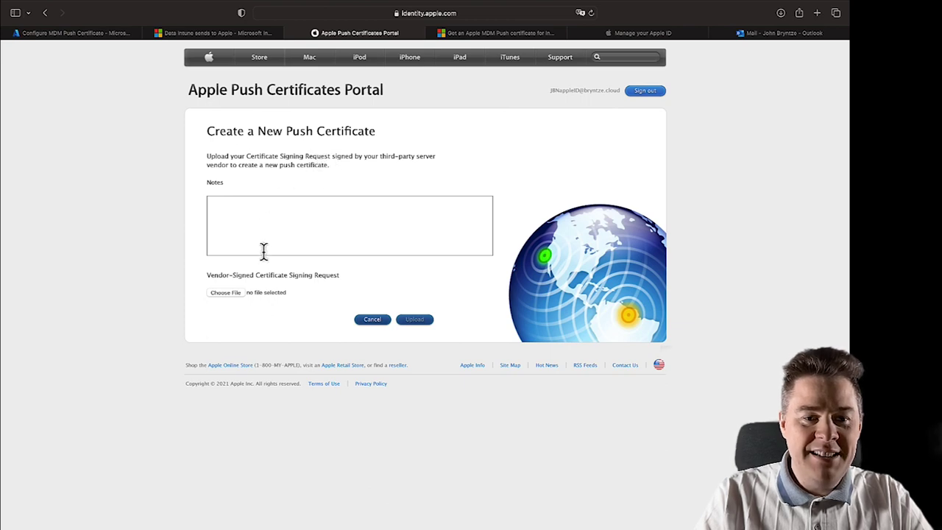
left_click(224, 293)
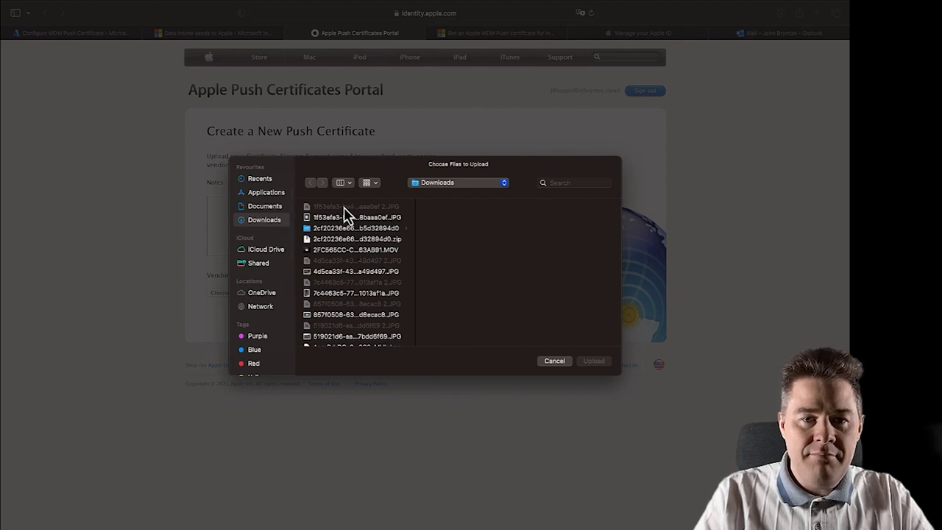
left_click(347, 183)
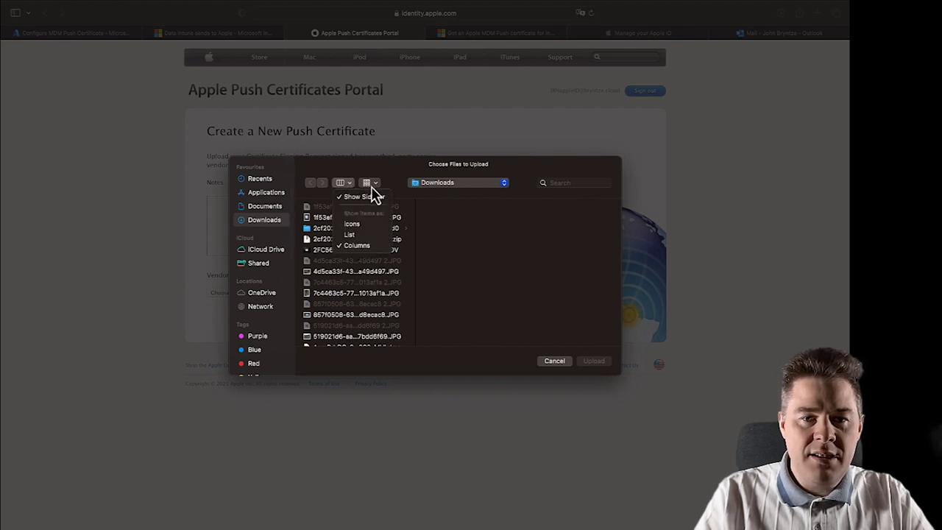
left_click(357, 236)
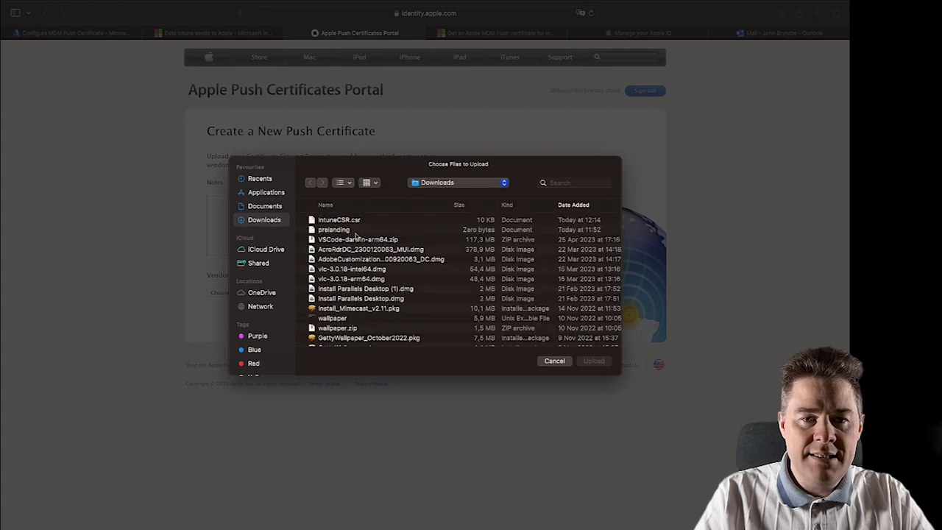
left_click(339, 221)
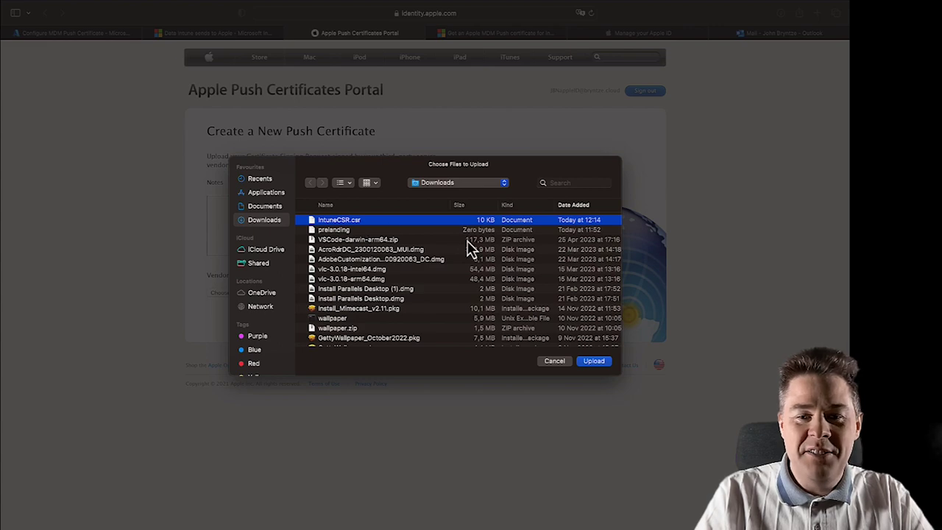
left_click(594, 361)
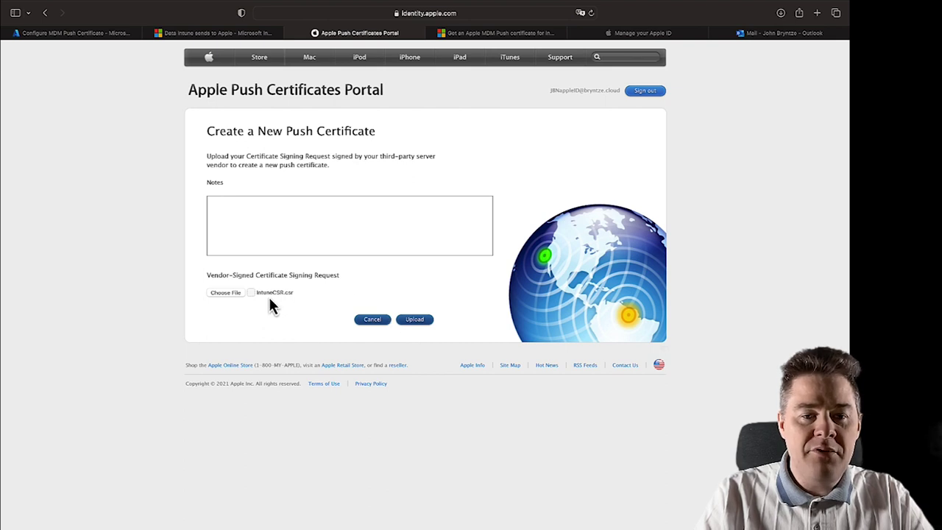
left_click(416, 324)
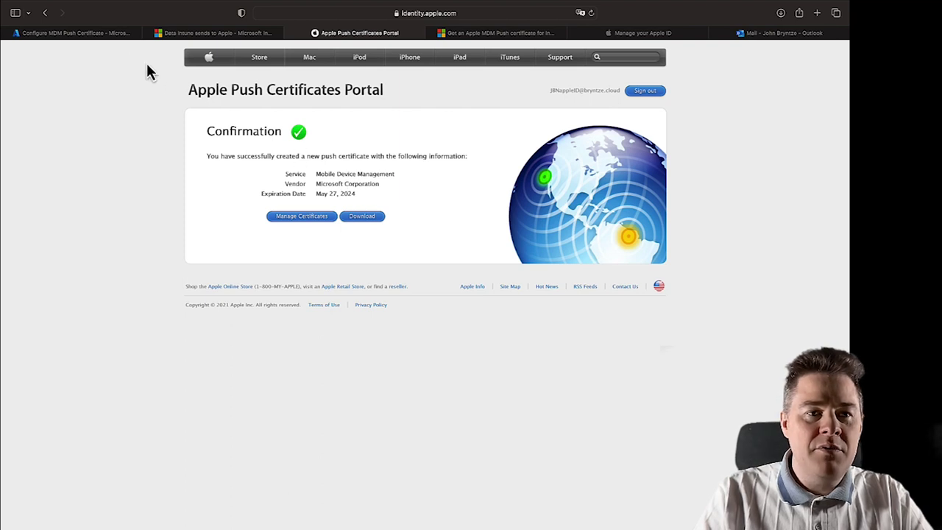
Step: Download the new MDM push certificate (expires May 27, 2024) and return to the Intune tab
left_click(106, 36)
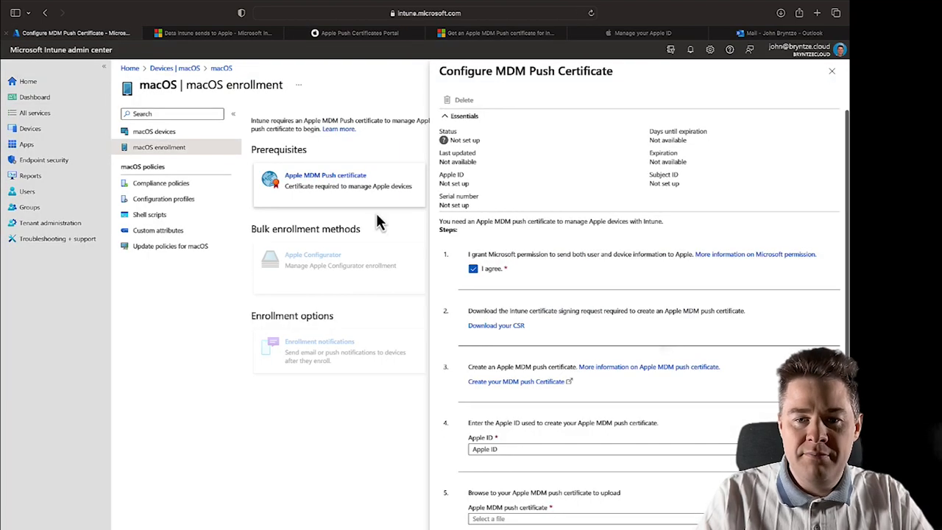
scroll(622, 416, "down", 3)
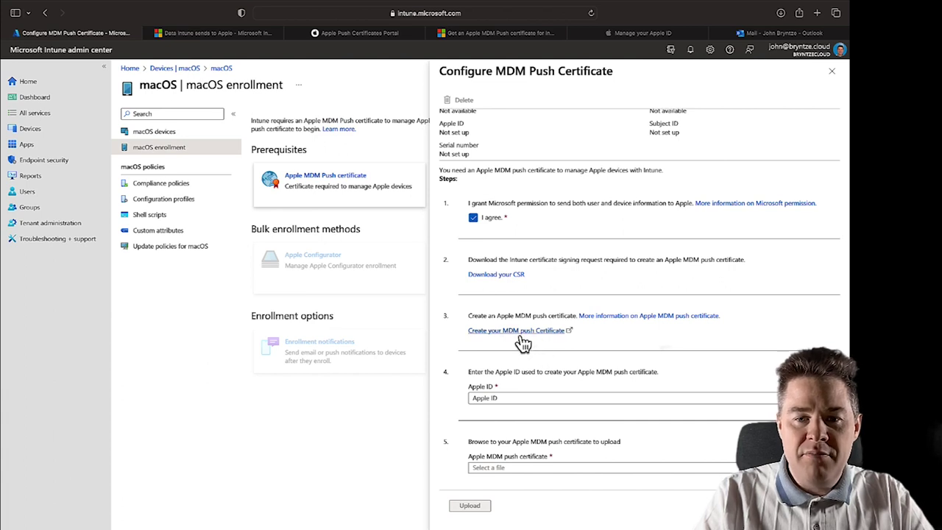
left_click(341, 35)
left_click(362, 221)
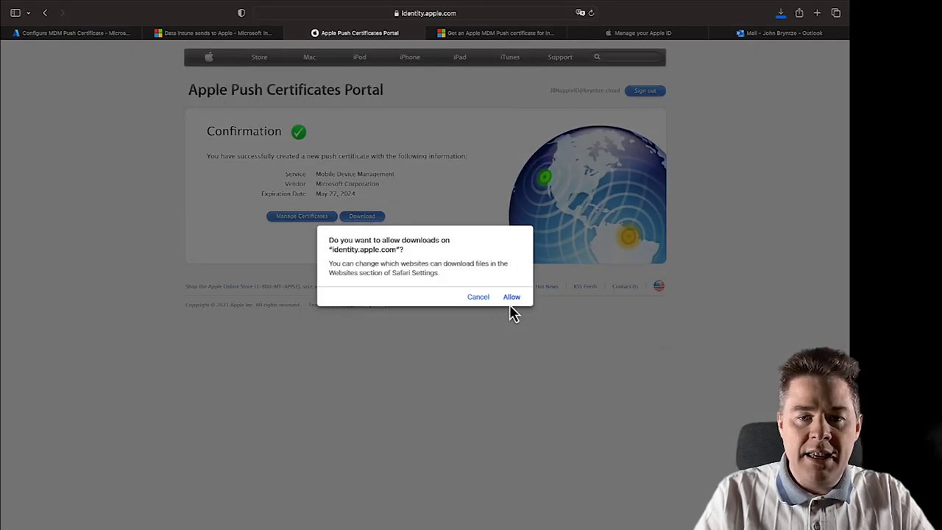
left_click(512, 298)
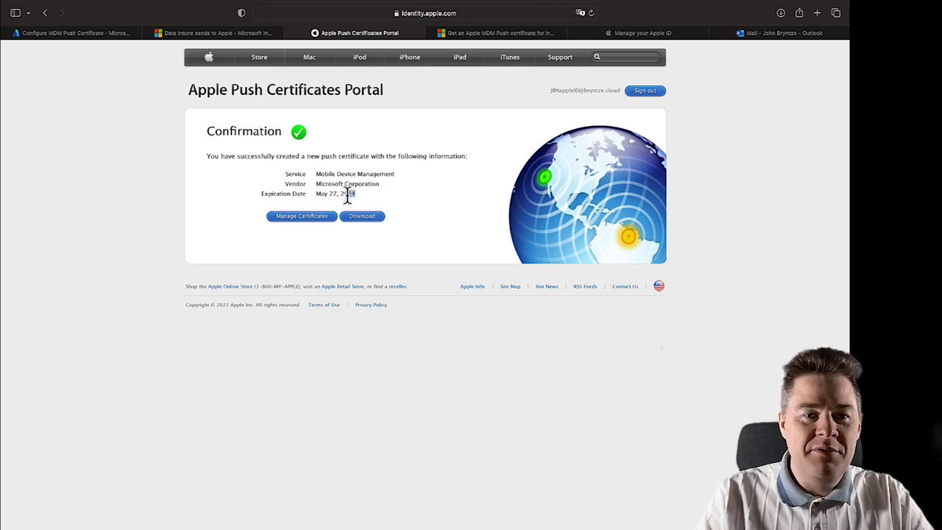
left_click(109, 45)
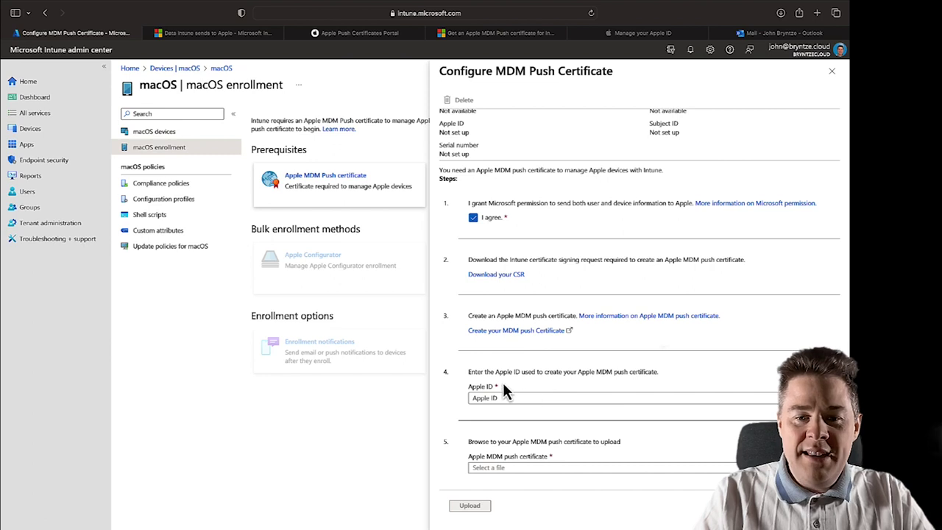
Step: Enter the Apple ID used to create the push certificate, then browse for the certificate file
left_click(494, 399)
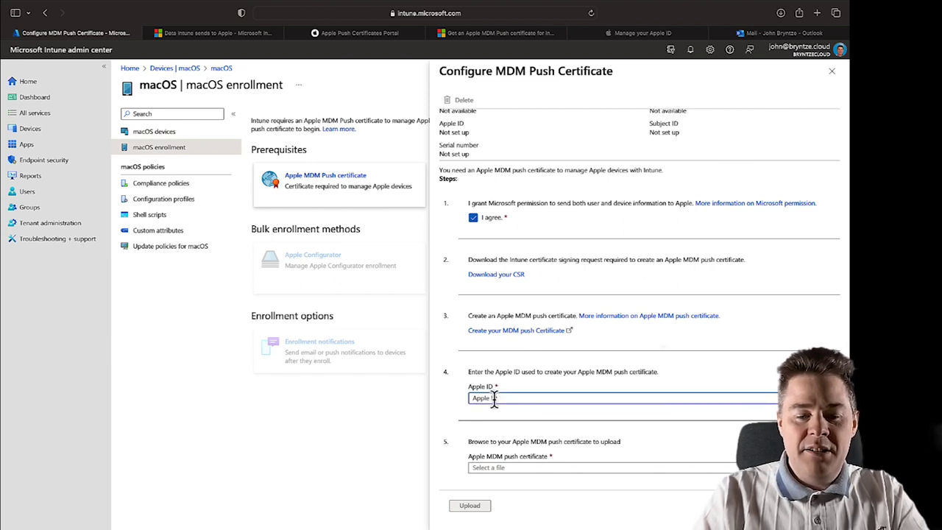
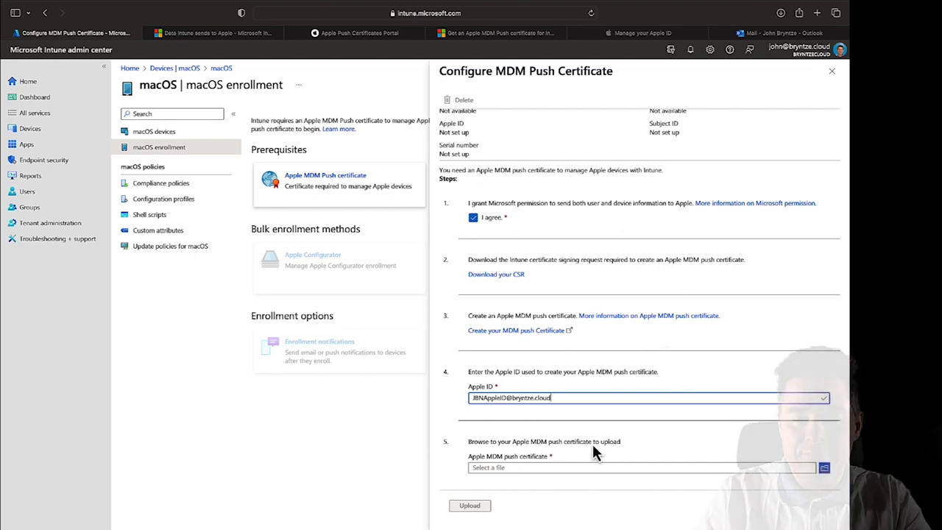
left_click(821, 468)
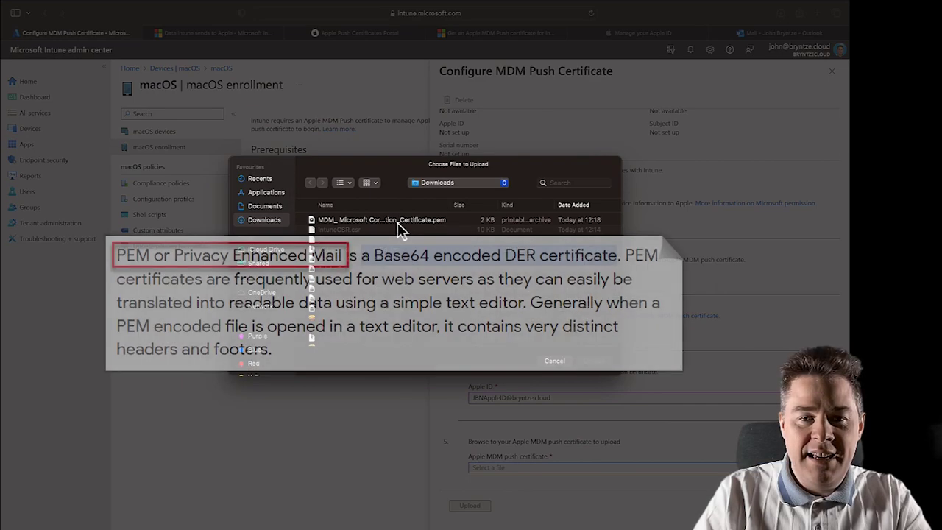
Step: Choose MDM_ Microsoft Corporation_Certificate.pem from Downloads as the push certificate file
double_click(397, 221)
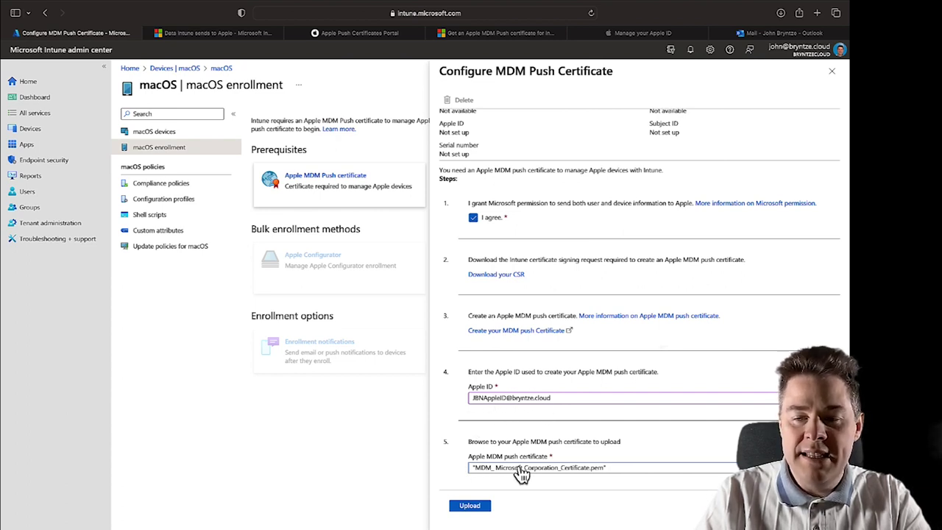
Step: Upload the push certificate, dismiss the success notice, and close the Configure MDM Push Certificate blade
left_click(473, 513)
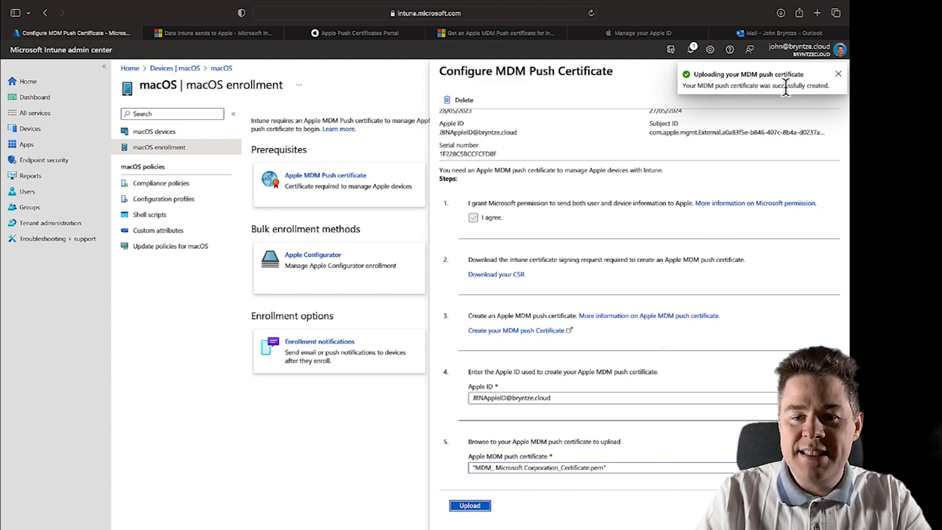
left_click(839, 74)
left_click(835, 74)
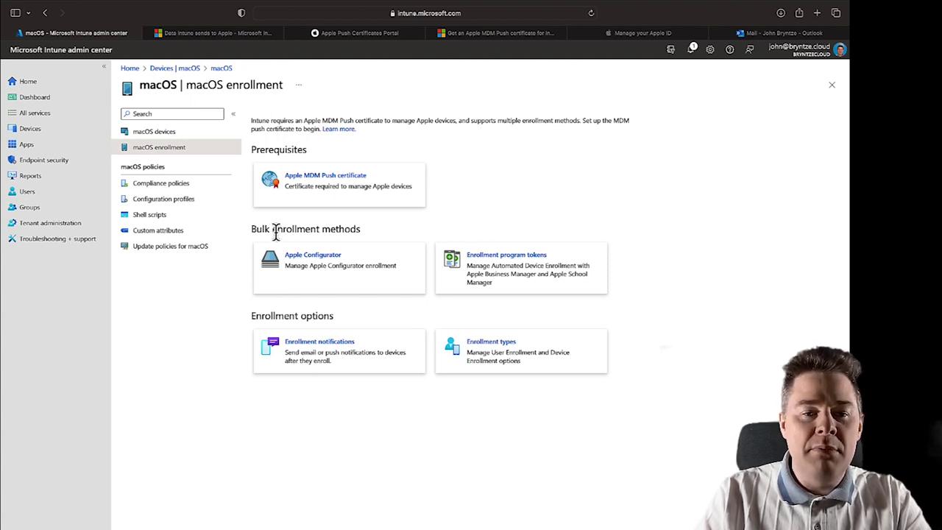
Step: Highlight the Bulk enrollment methods heading and intro sentence, then return to the Apple Push Certificates Portal
left_click_drag(275, 232, 359, 233)
left_click(395, 236)
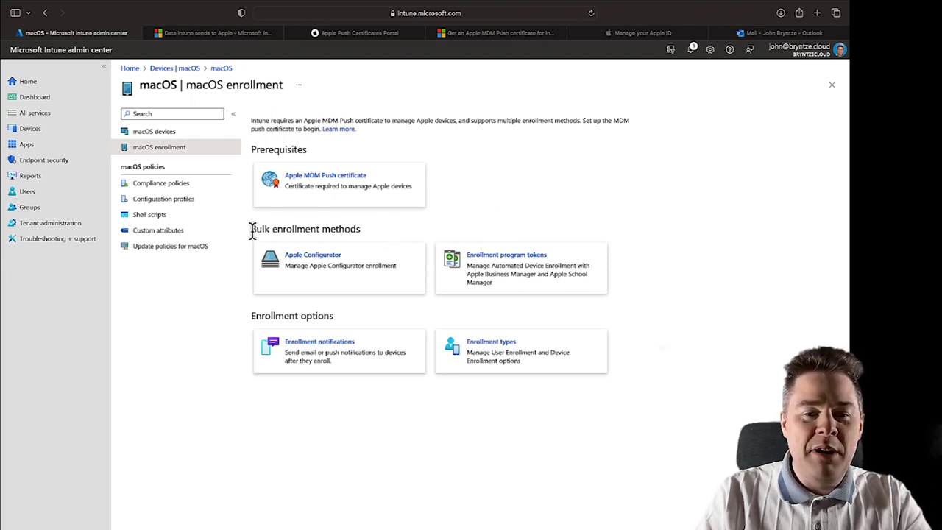
left_click_drag(253, 232, 353, 231)
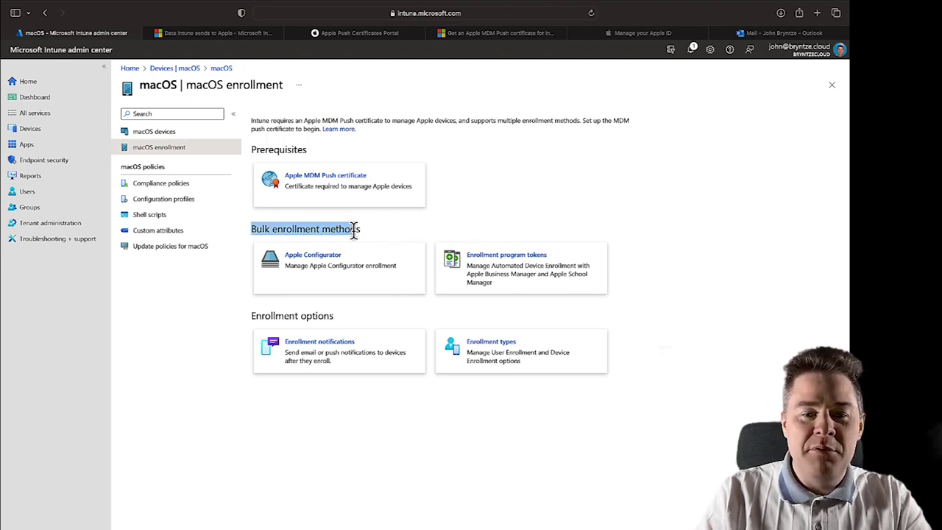
left_click(473, 231)
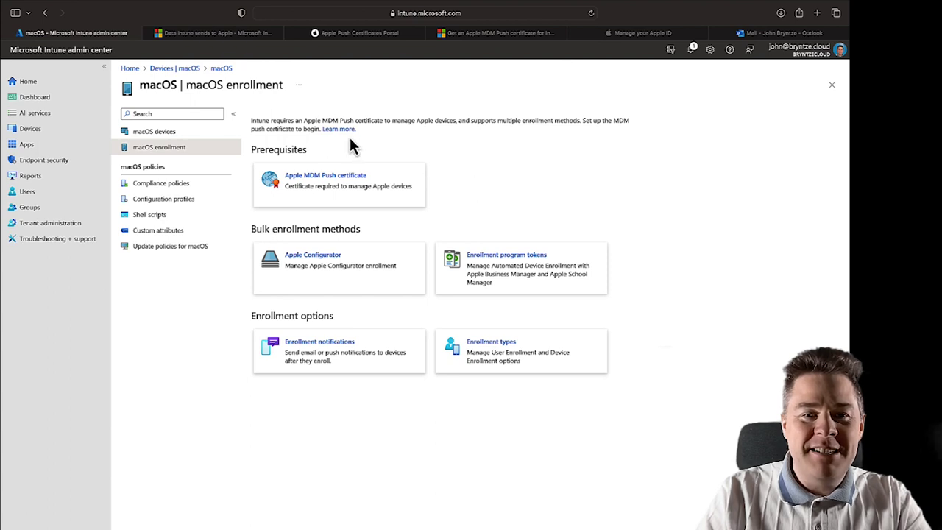
left_click_drag(356, 130, 271, 122)
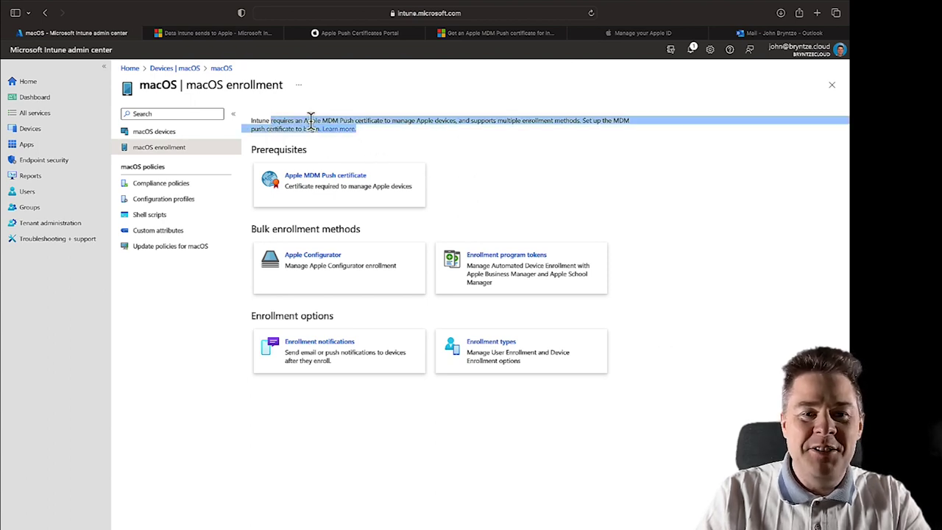
left_click(396, 135)
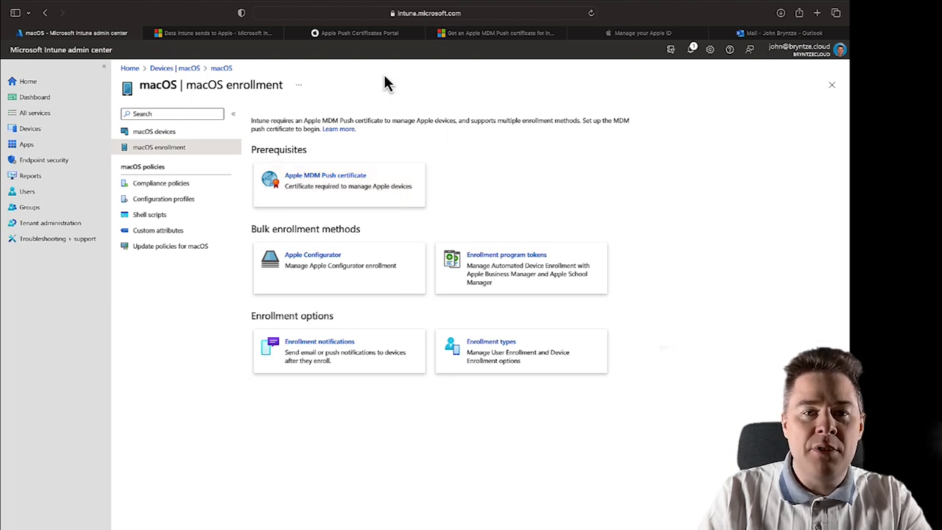
left_click(341, 34)
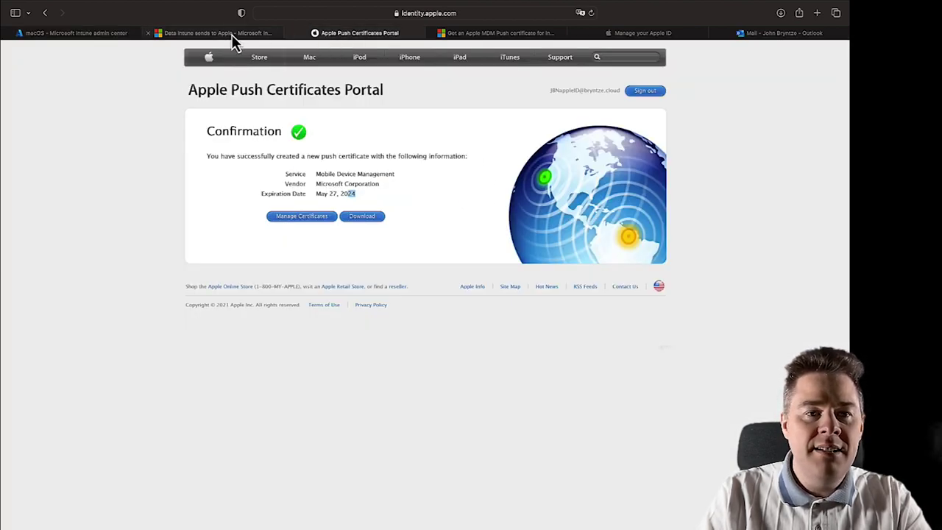
Step: Open the 'Get an Apple MDM push certificate' Learn article and highlight why the certificate is required
left_click(231, 37)
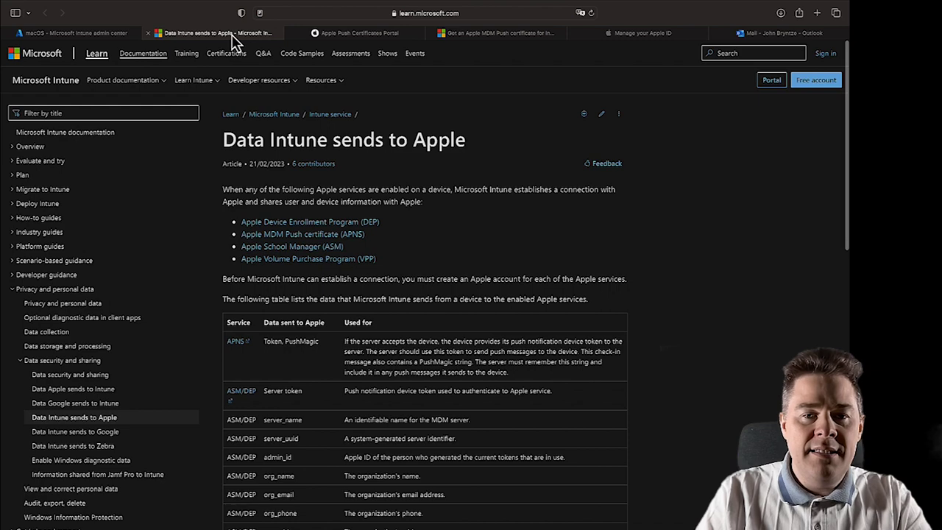
left_click(483, 34)
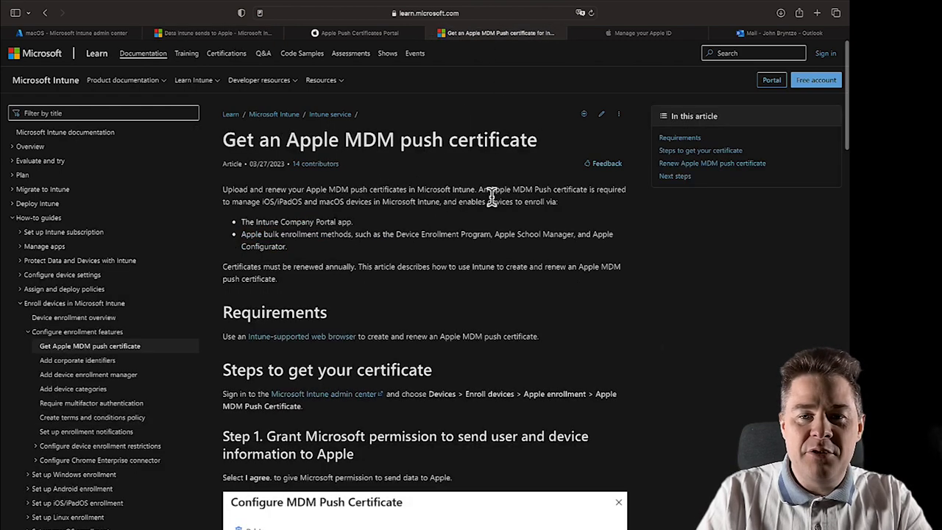
left_click_drag(477, 190, 559, 205)
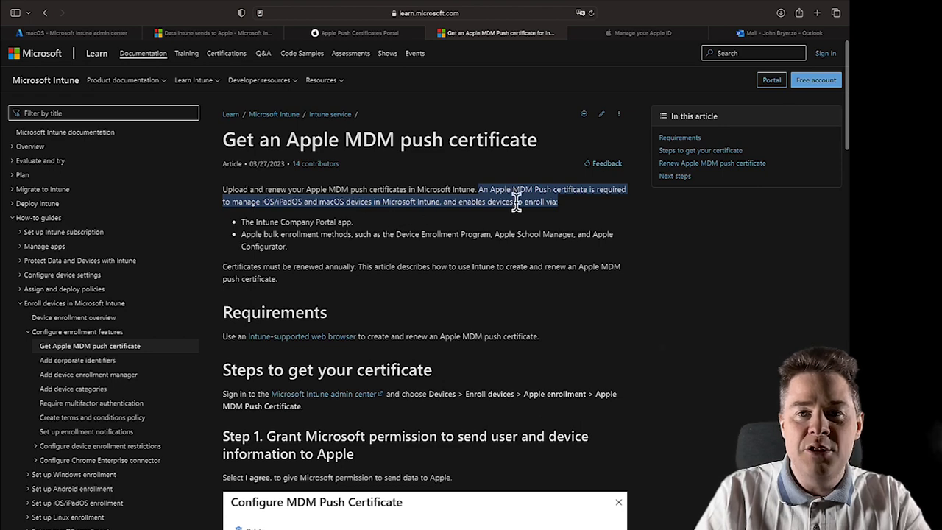
Step: Switch back to the macOS - Microsoft Intune admin center browser tab
left_click(73, 33)
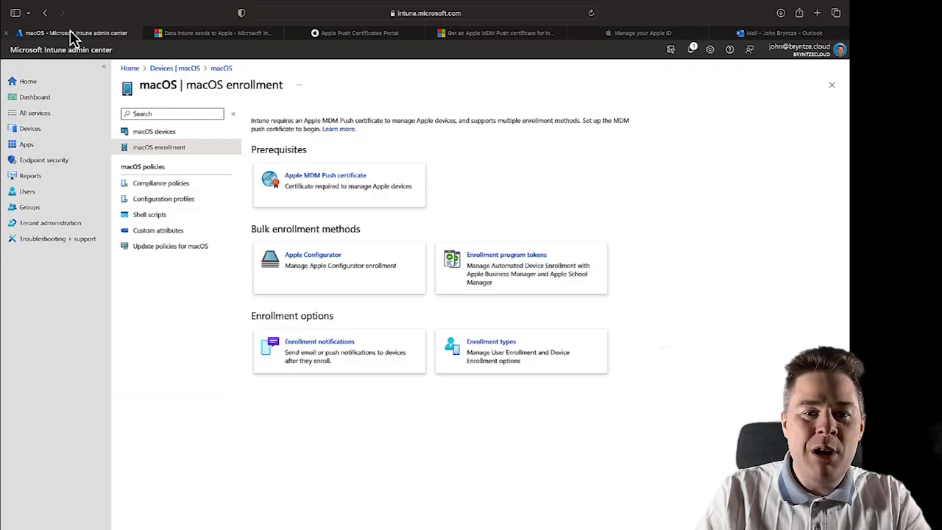